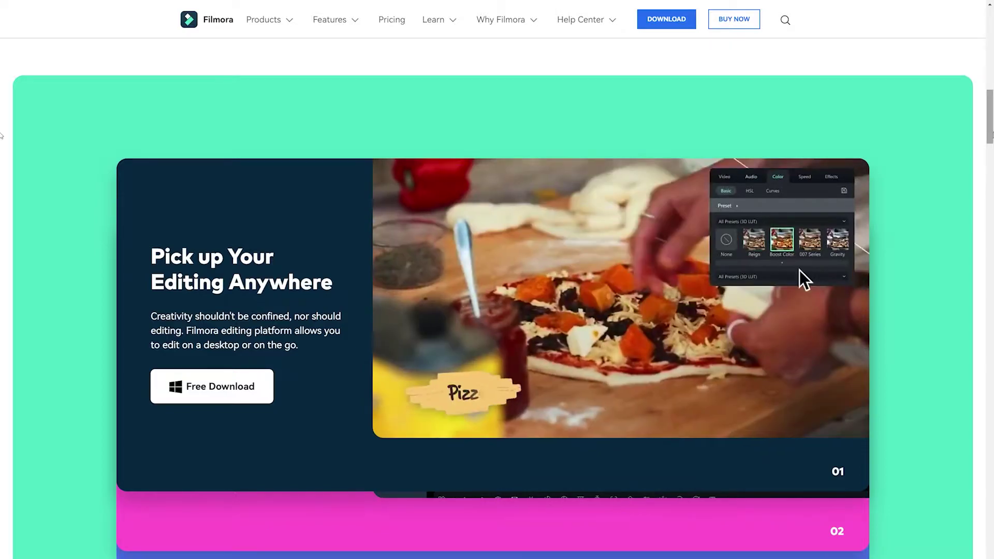
# - Scroll back up the Filmora website toward the Filmora Workspace information
pyautogui.scroll(2, 987, 119)
pyautogui.scroll(15, 987, 118)
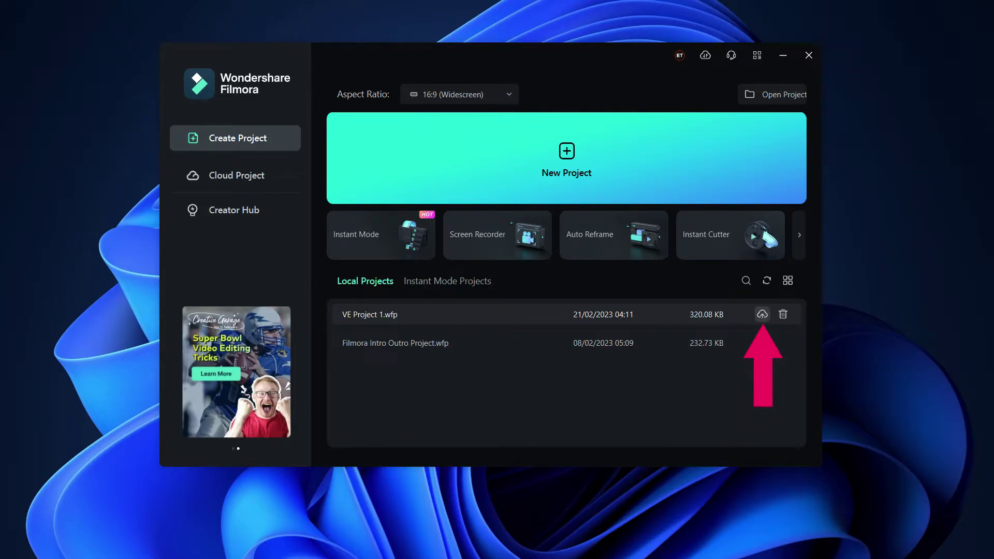
# - Back up VE Project 1.wfp to the cloud with its media files included
pyautogui.click(762, 315)
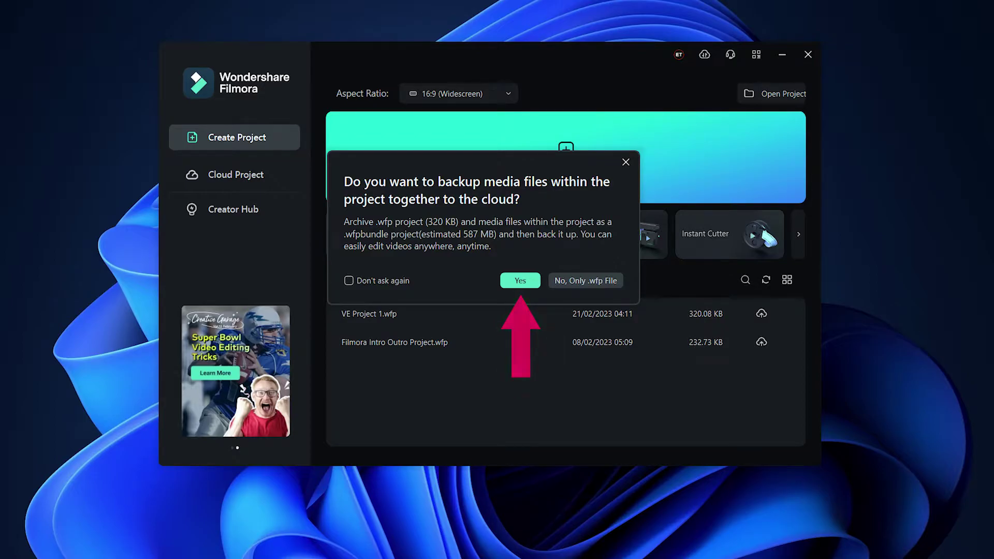
pyautogui.press('Return')
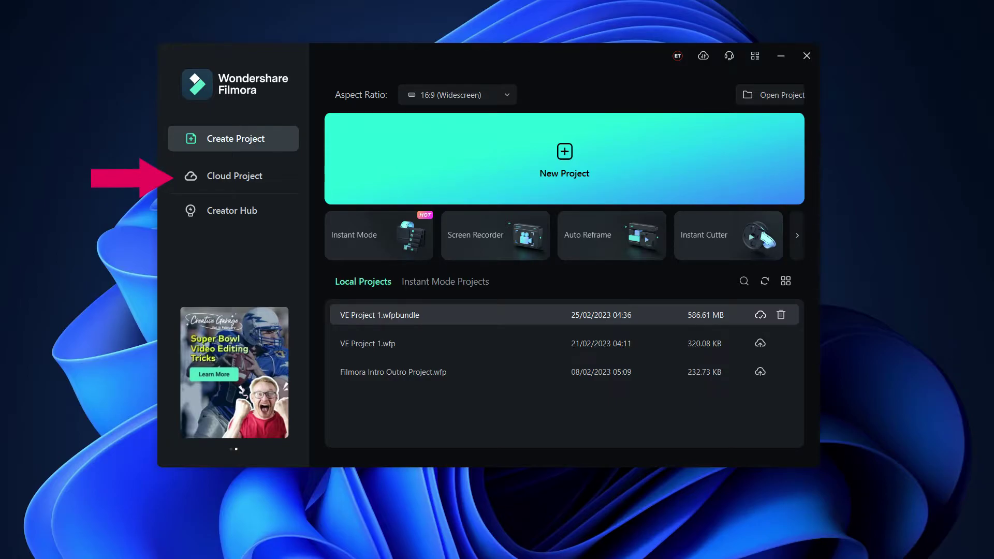
# - View the Cloud Project list and launch the Filmora Workspace web app from Get Started
pyautogui.click(234, 176)
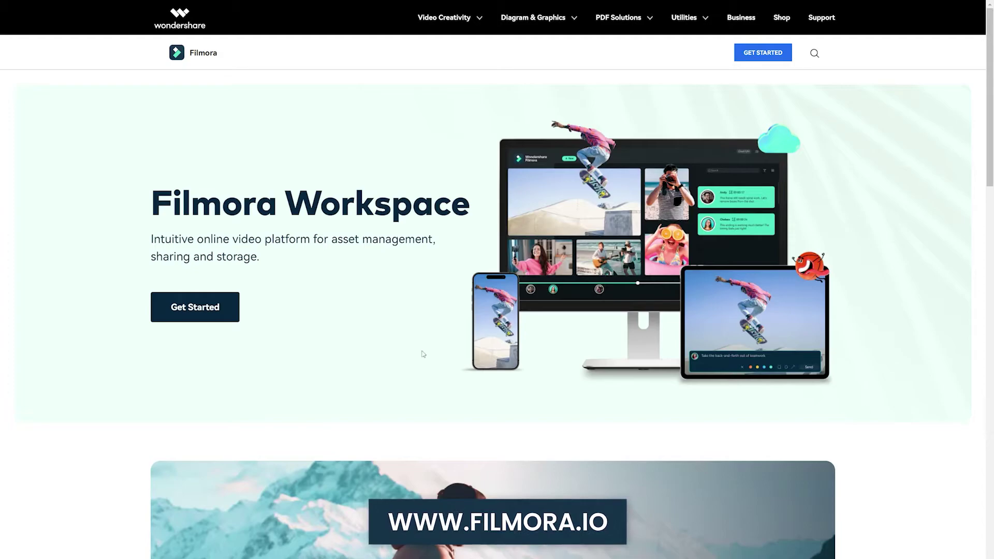
pyautogui.click(216, 309)
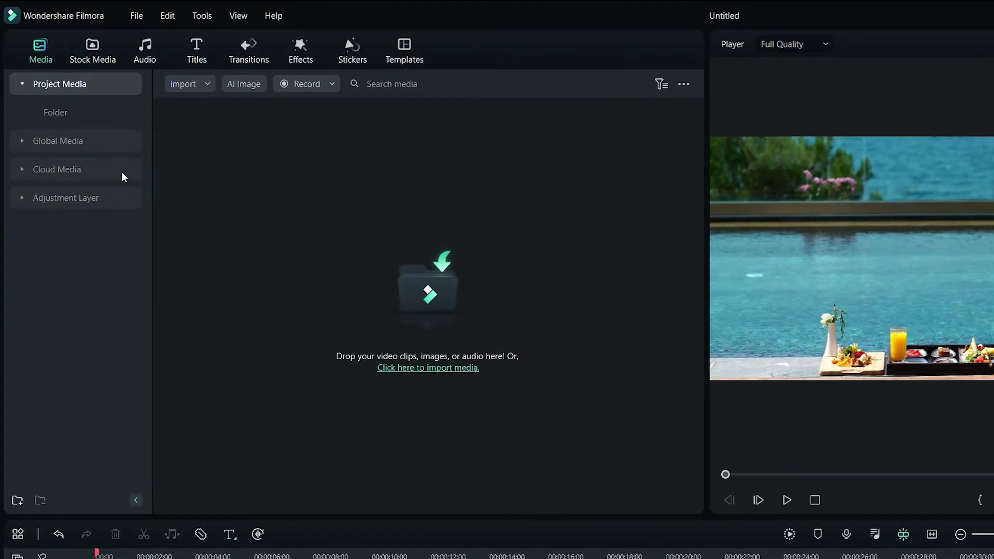
# - Upload Raw.mp4 and production ID-5104122.mp4 to My Cloud Media
pyautogui.click(122, 172)
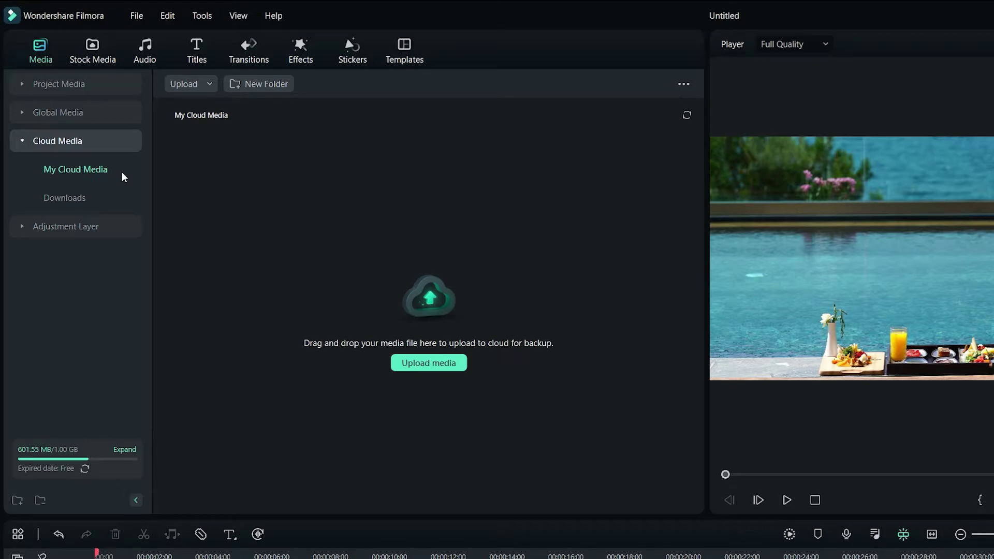
pyautogui.click(428, 363)
pyautogui.moveTo(406, 327); pyautogui.dragTo(500, 150)
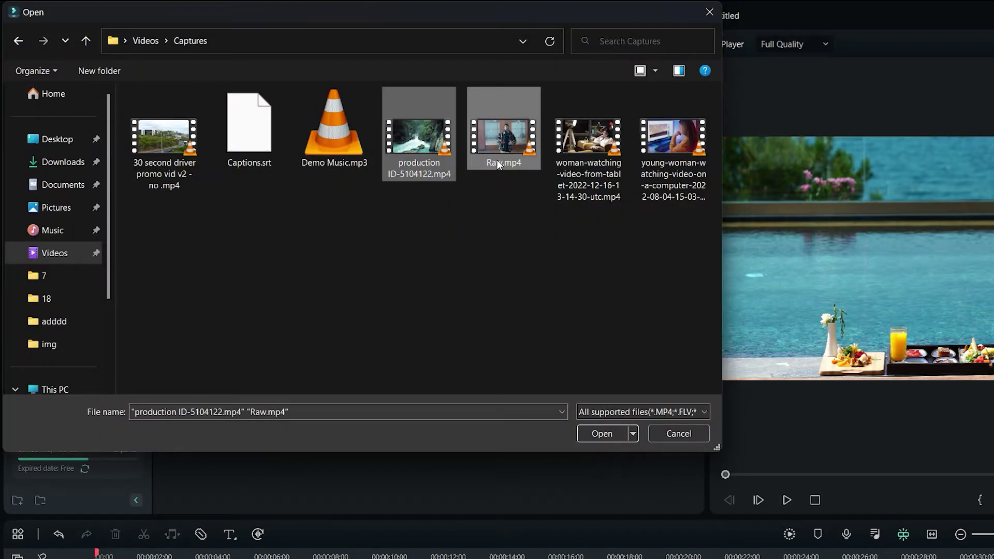
pyautogui.click(605, 434)
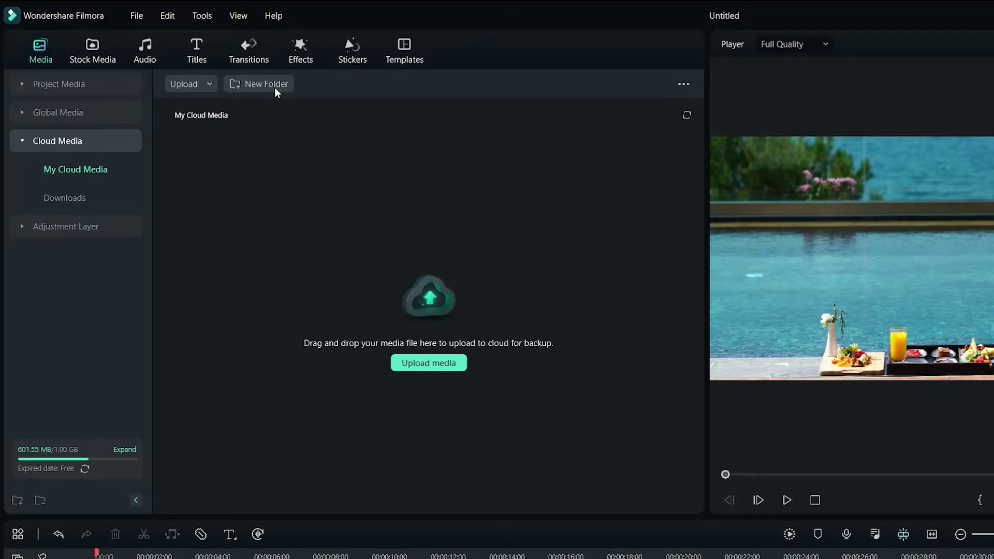
# - Create a new cloud folder named My Media
pyautogui.click(274, 87)
pyautogui.write('My Media')
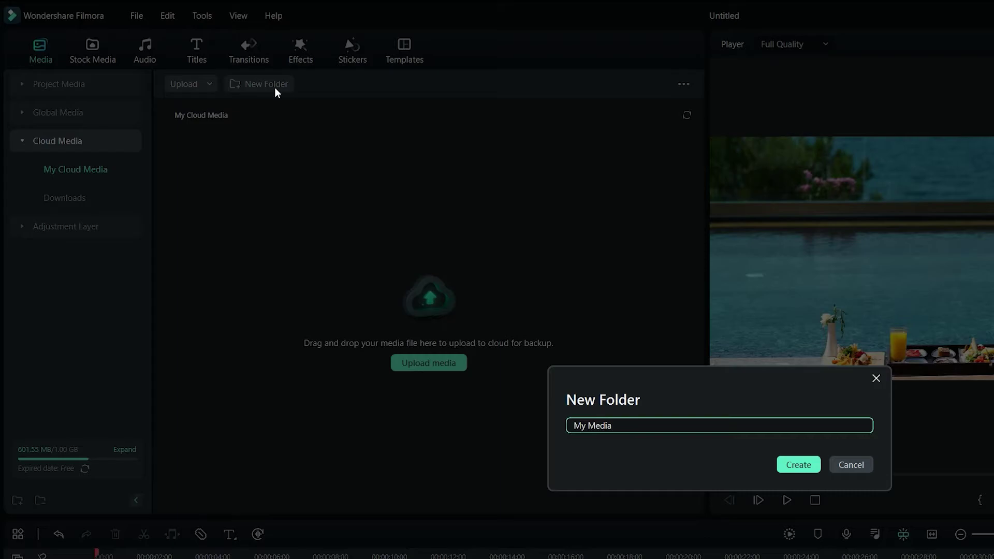
pyautogui.click(811, 465)
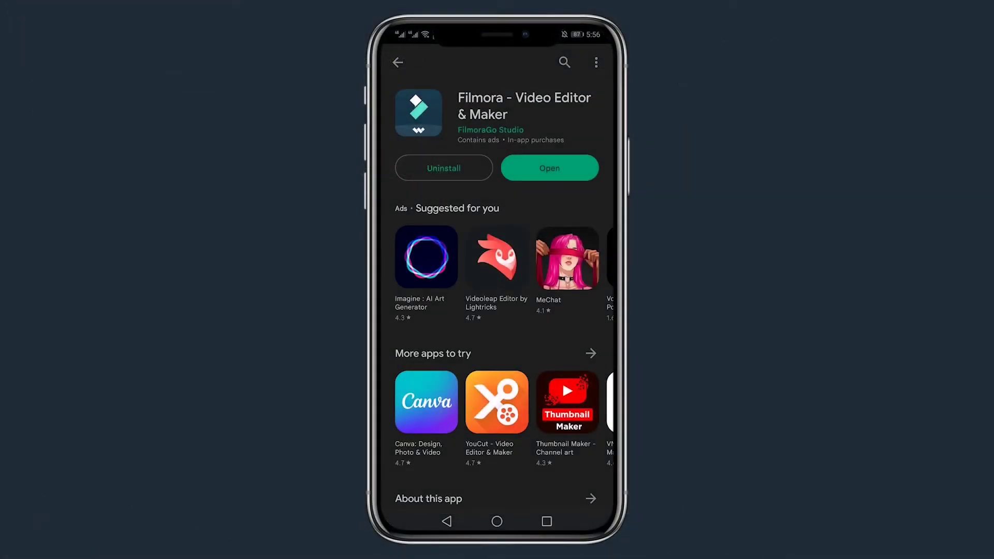
# - Launch Filmora on the phone and download both cloud videos
pyautogui.click(575, 171)
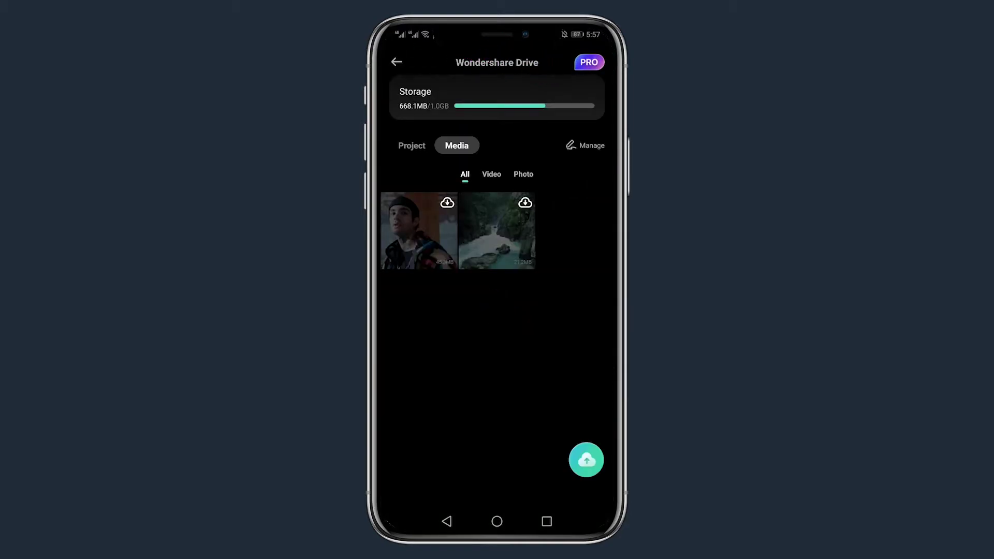
pyautogui.click(524, 203)
pyautogui.click(447, 202)
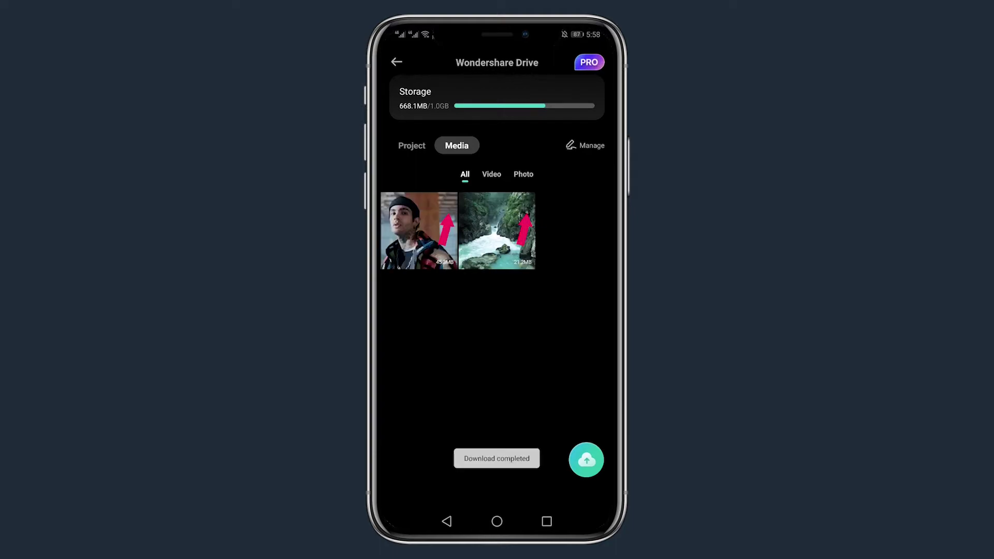
pyautogui.press('Escape')
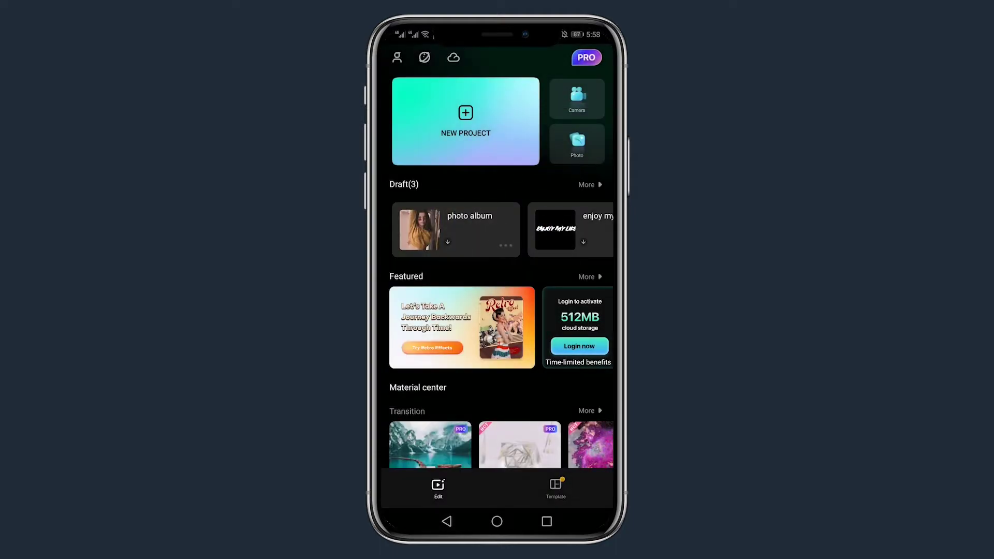
# - Start a new project with both clips and add a transition at their join
pyautogui.click(505, 131)
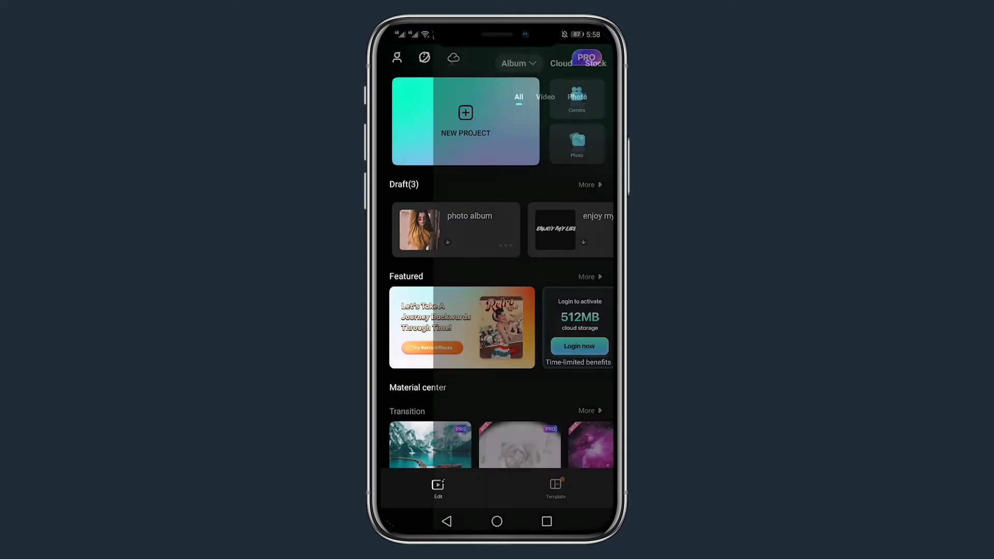
pyautogui.click(462, 149)
pyautogui.click(408, 150)
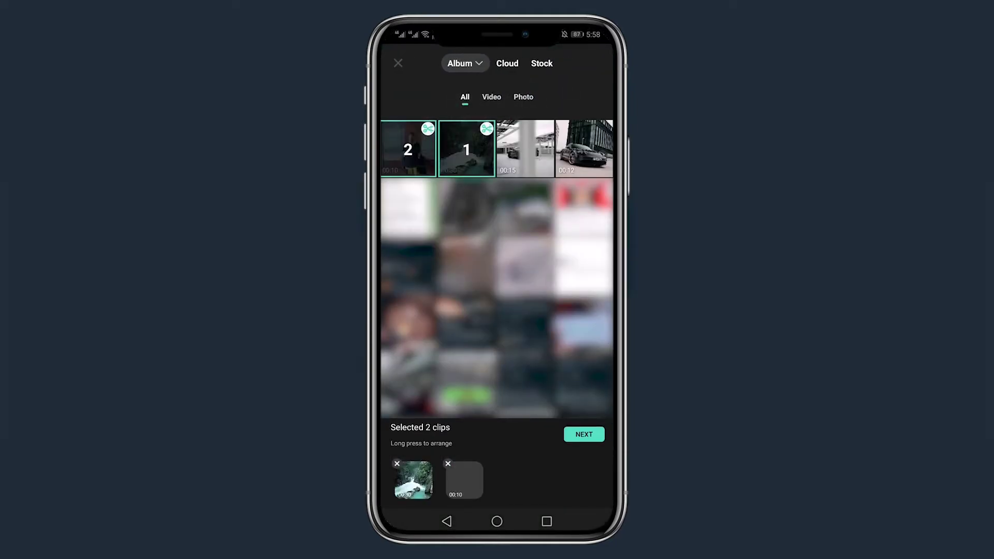
pyautogui.click(584, 434)
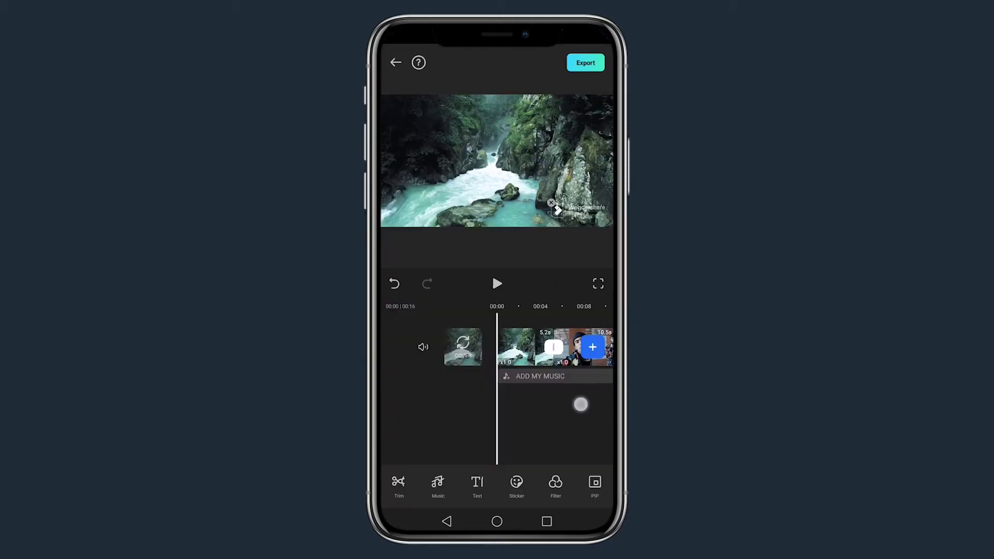
pyautogui.moveTo(580, 404); pyautogui.dragTo(528, 410)
pyautogui.click(508, 346)
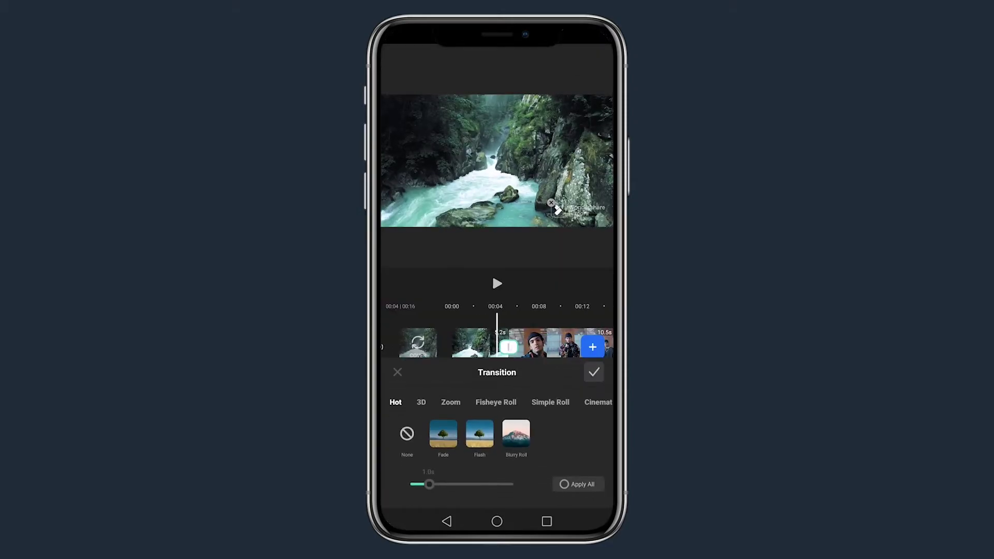
pyautogui.click(480, 433)
pyautogui.click(592, 373)
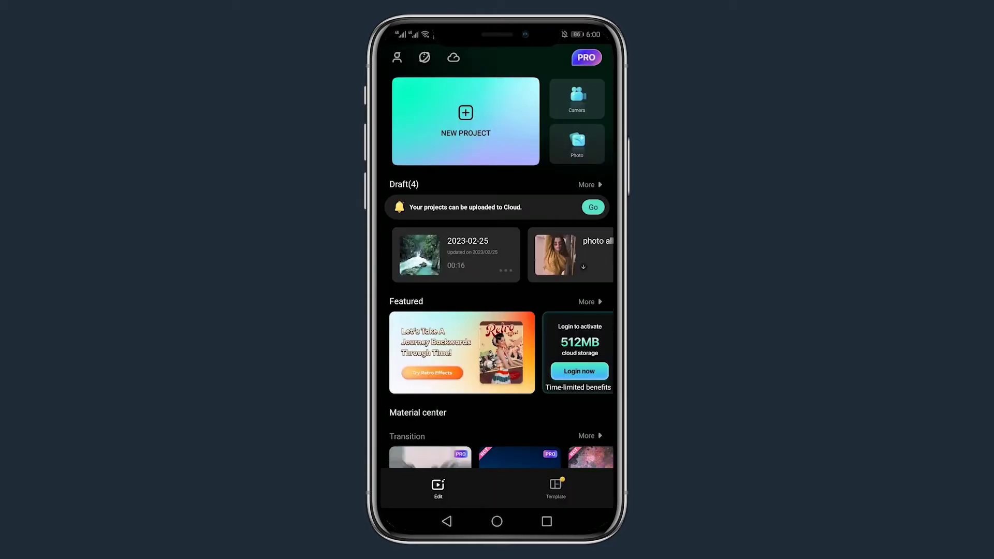
pyautogui.click(505, 270)
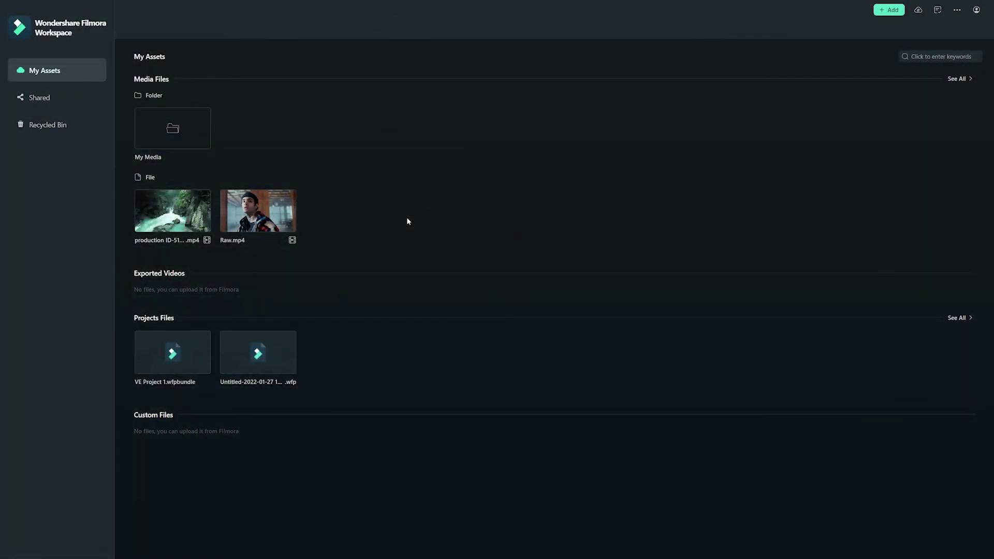
# - Share Raw.mp4 with a password, 1-day expiration and downloads disabled
pyautogui.click(288, 198)
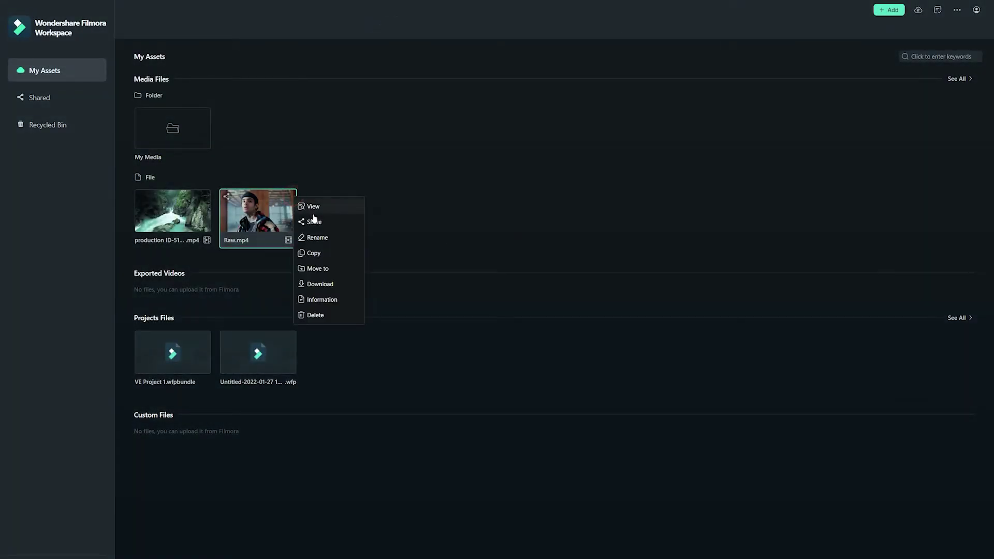
pyautogui.click(330, 222)
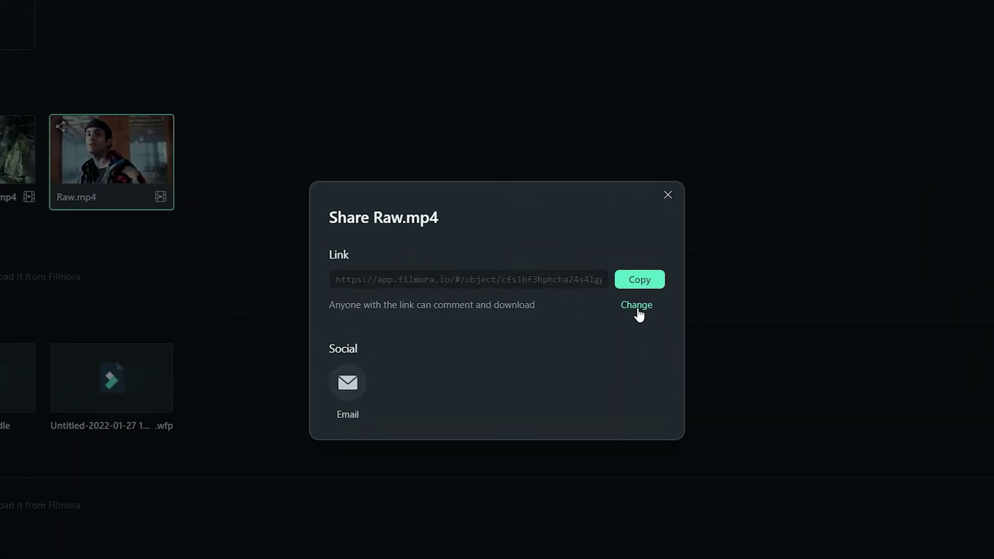
pyautogui.click(638, 309)
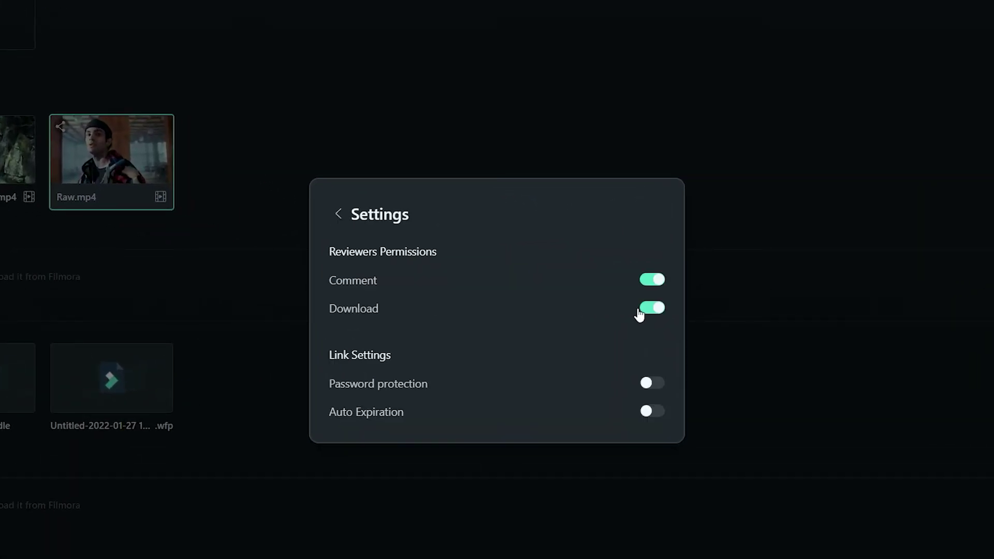
pyautogui.click(653, 384)
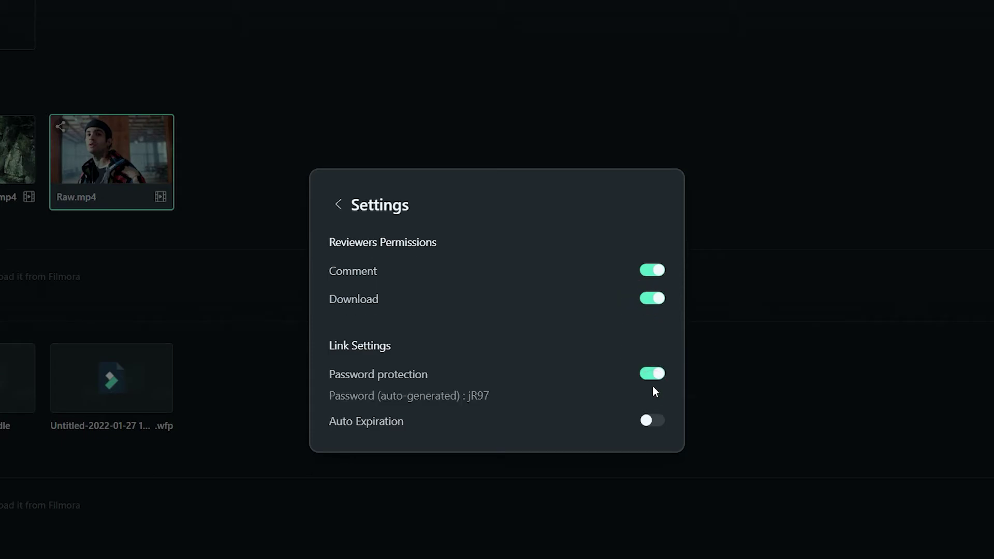
pyautogui.click(652, 421)
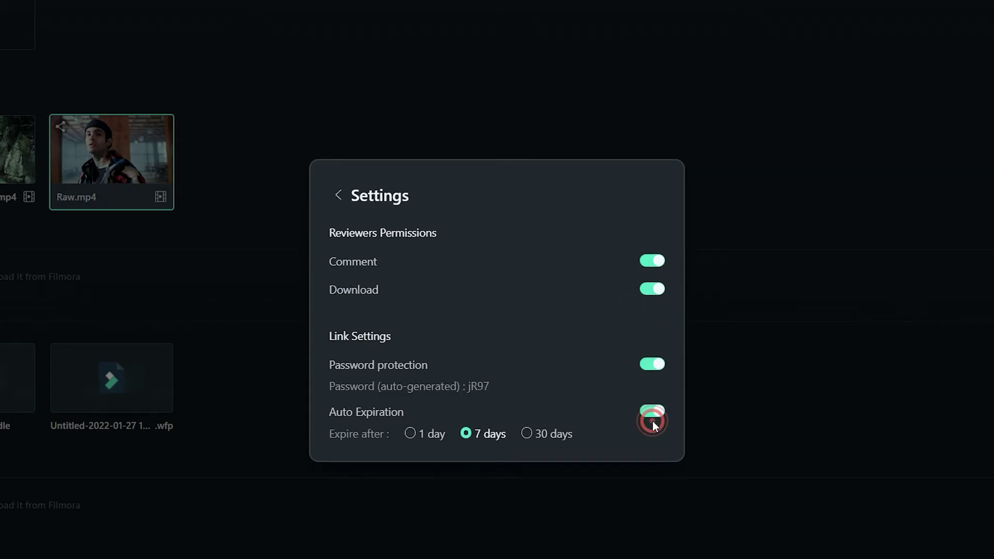
pyautogui.click(412, 434)
pyautogui.click(652, 294)
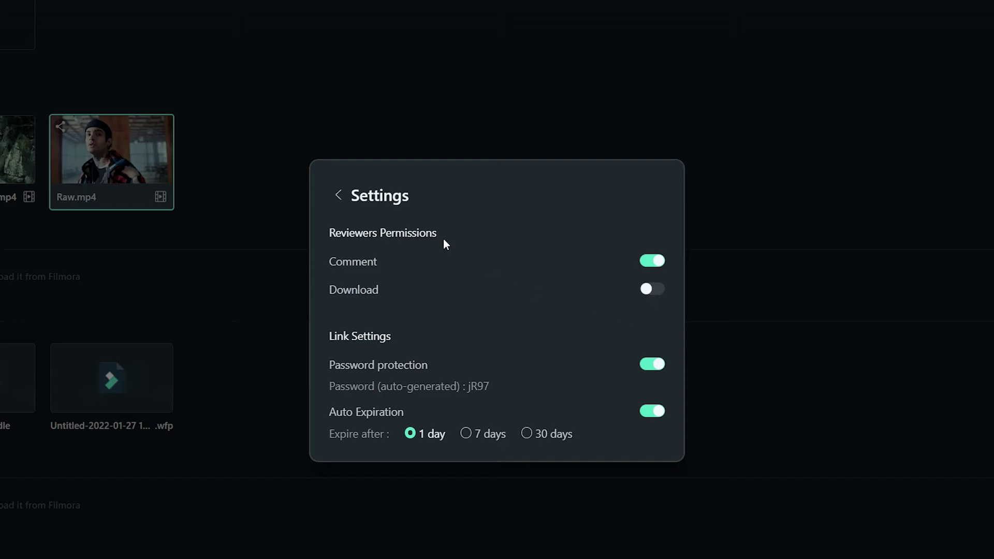
pyautogui.click(339, 195)
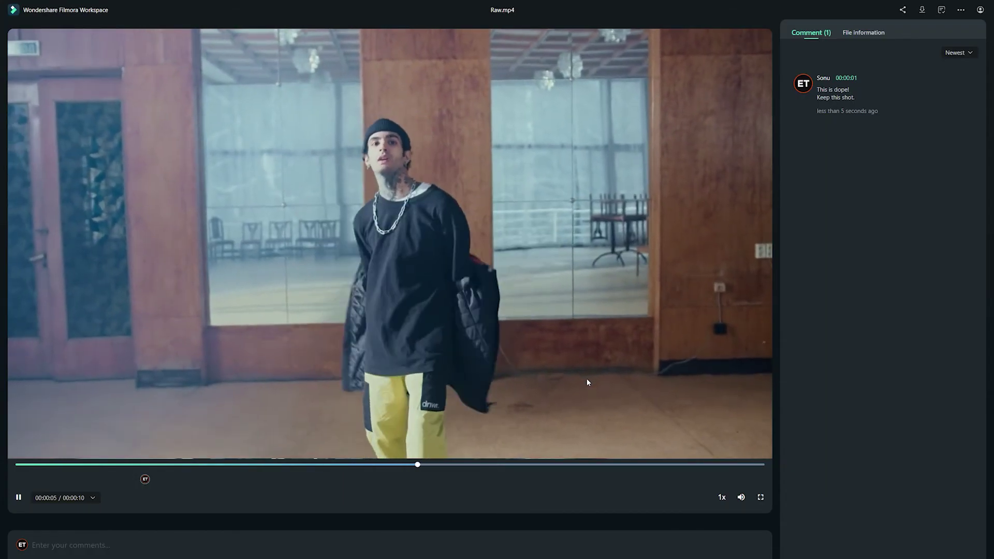
# - Pause Raw.mp4 at 00:00:05 and post the comment "Don't remove the jacket."
pyautogui.click(586, 378)
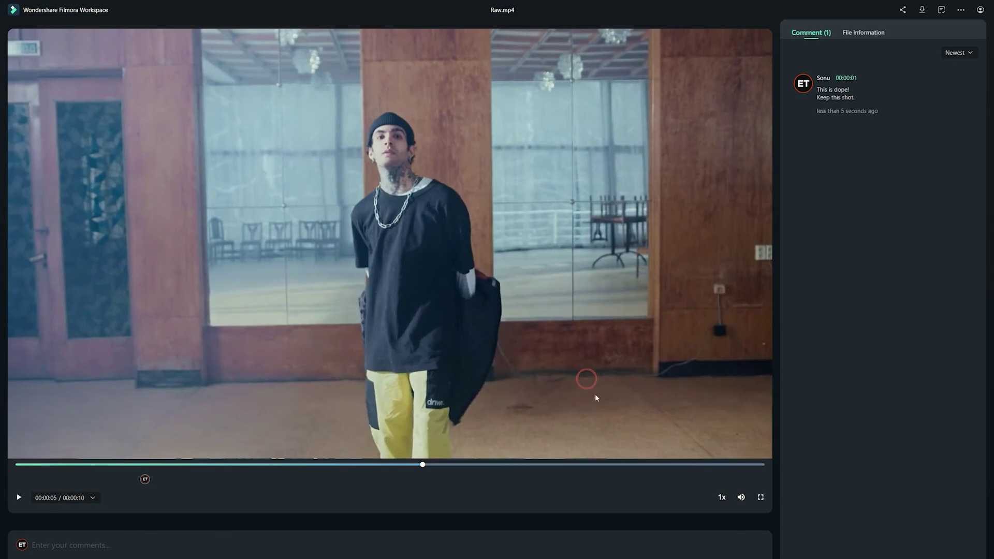
pyautogui.write("Don't remove the jacket.")
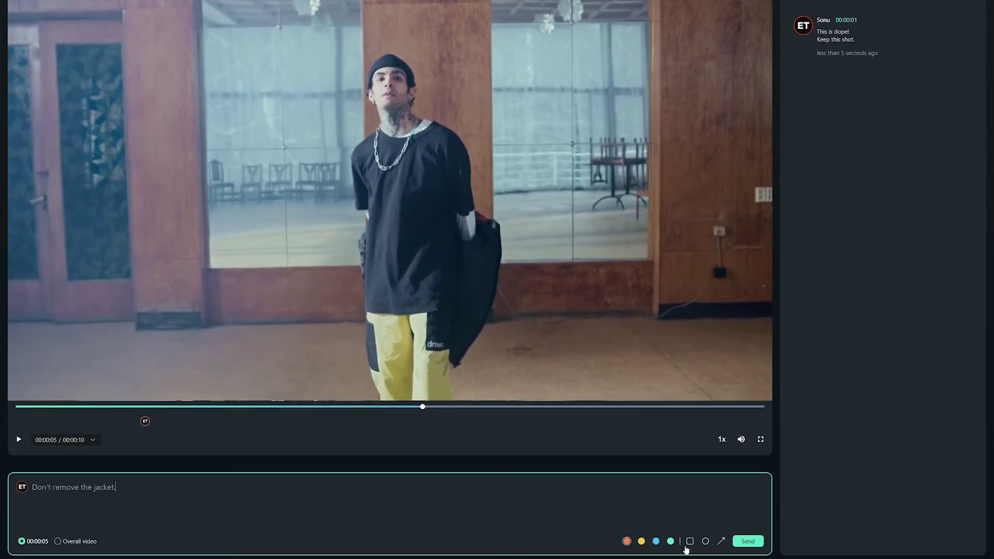
pyautogui.click(747, 541)
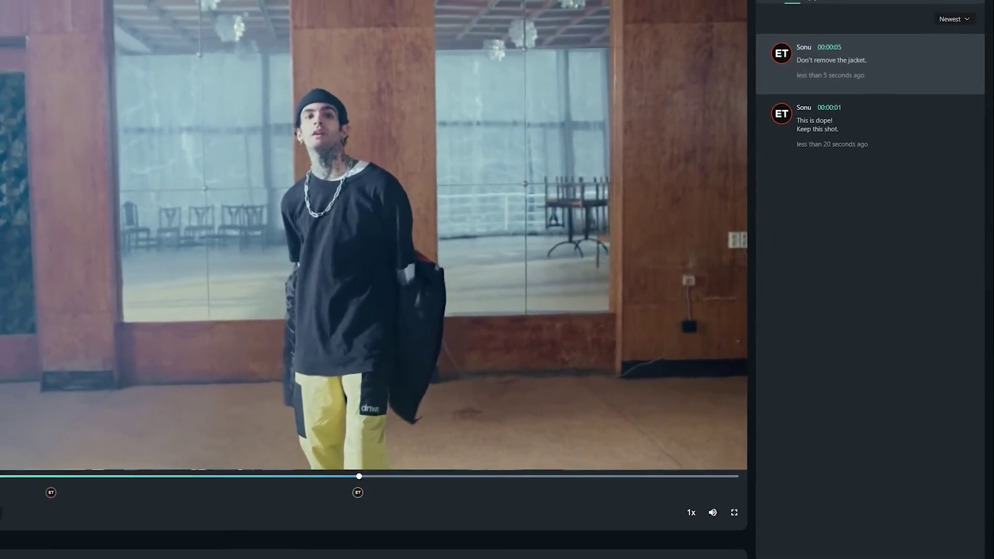